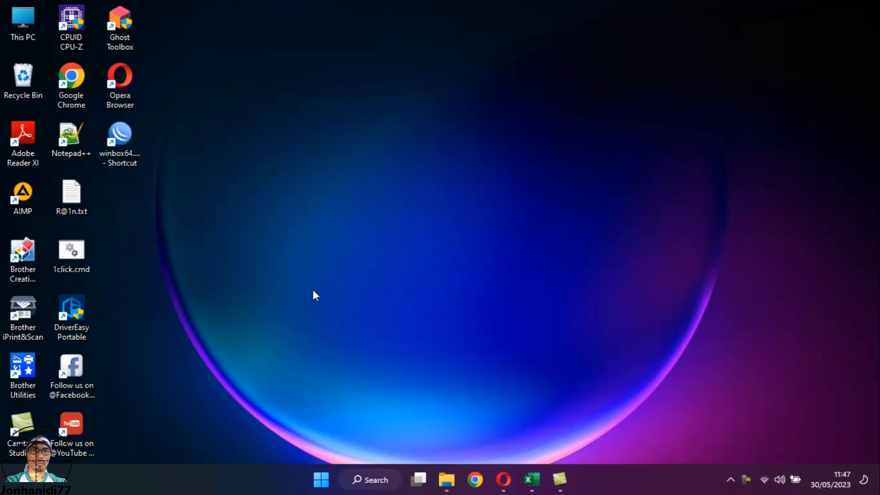
Step: Restore the PENGUMUMAN.xlsx Excel window from the taskbar
left_click(532, 480)
left_click(85, 217)
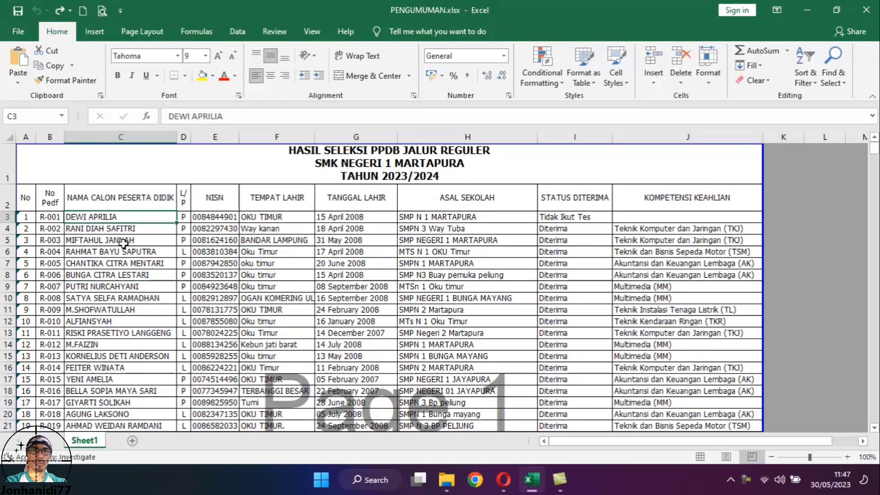
scroll(123, 243, "down", 5)
scroll(123, 243, "up", 6)
scroll(124, 243, "down", 13)
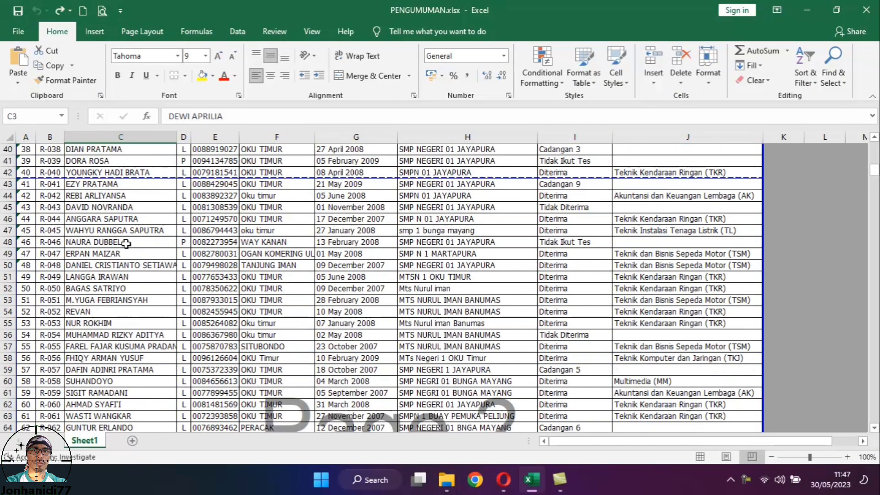
scroll(124, 244, "up", 7)
scroll(127, 244, "up", 6)
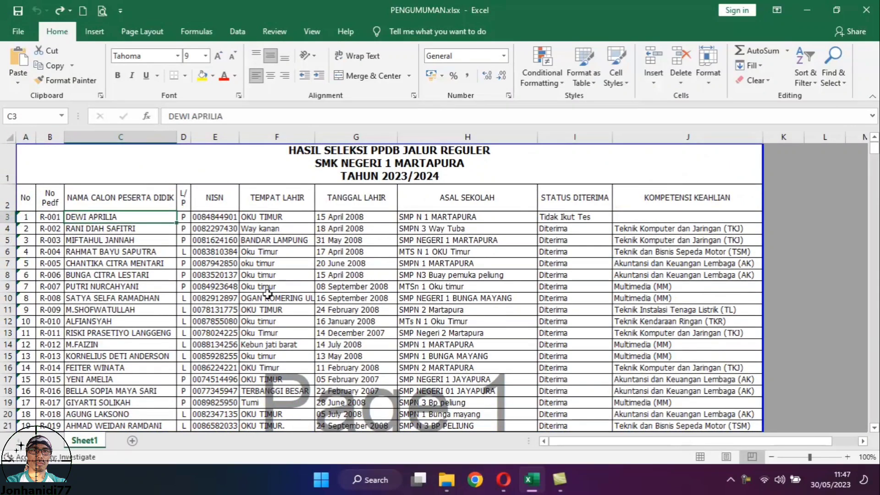
left_click(676, 218)
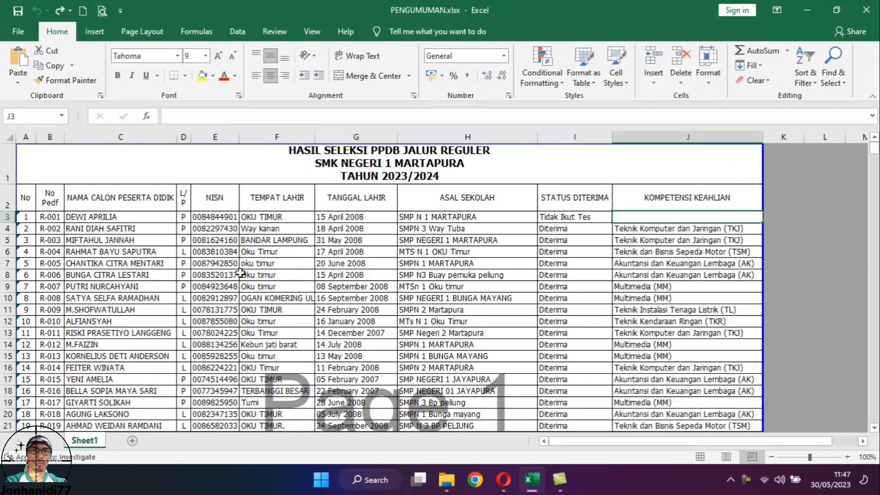
left_click(28, 220)
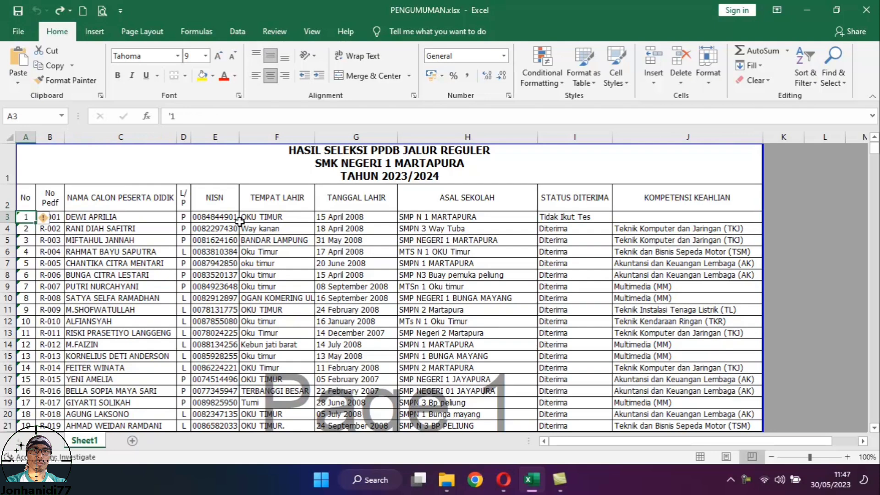
left_click(92, 228)
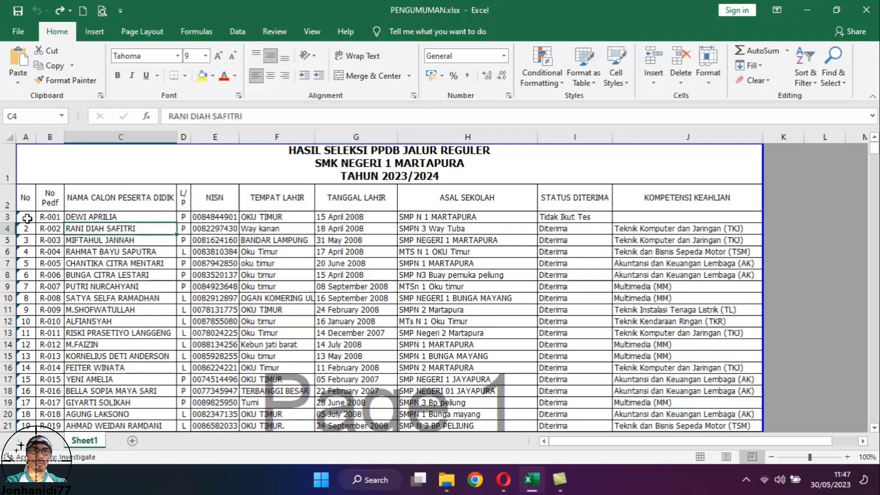
mouse_move(26, 217)
left_mouse_down()
mouse_move(652, 369)
mouse_move(665, 428)
left_mouse_up()
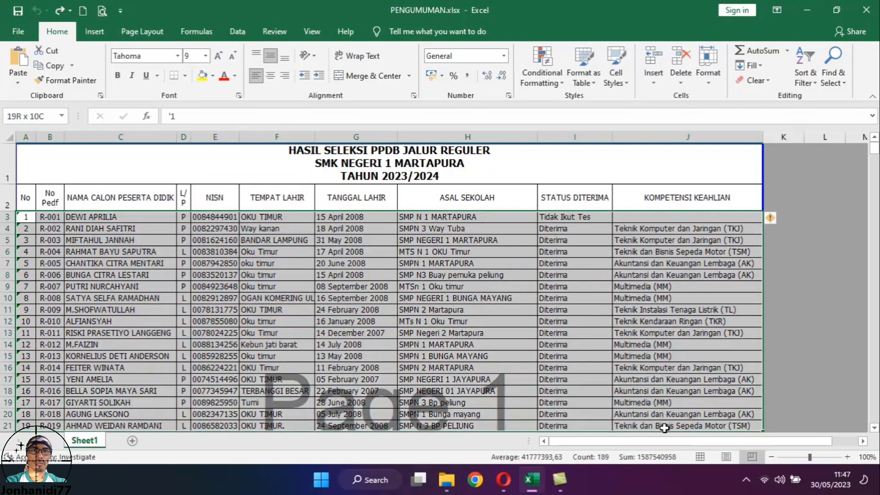
left_click(356, 287)
left_click(27, 217)
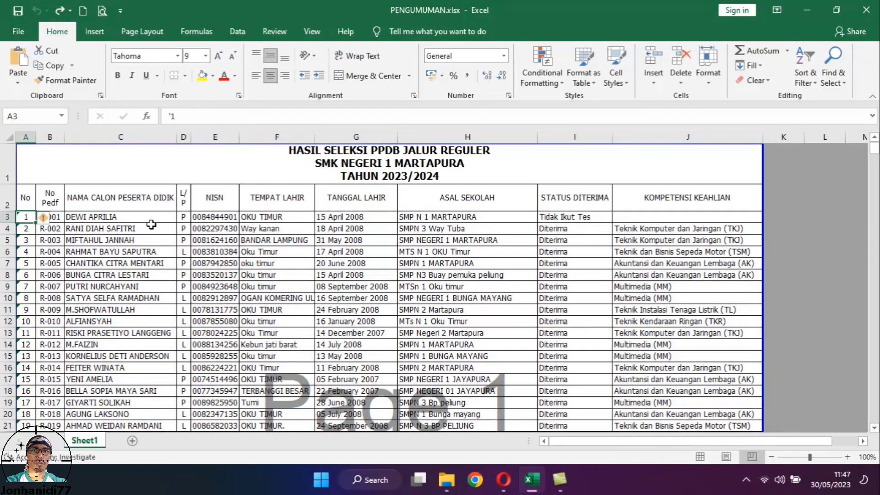
Step: Select the table body A3:J397, through the last applicant R-395 in row 397
left_click(723, 218, "shift")
scroll(720, 229, "down", 8)
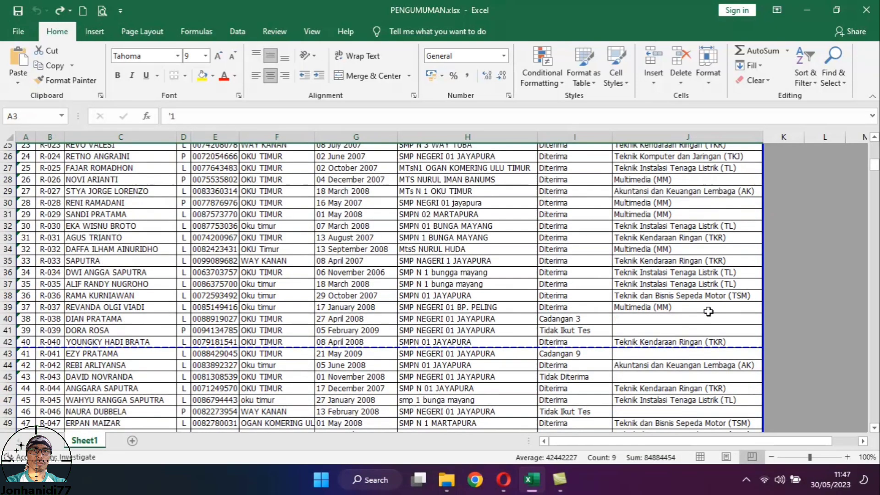
scroll(715, 275, "down", 19)
scroll(711, 308, "down", 17)
scroll(710, 311, "down", 15)
scroll(713, 314, "down", 17)
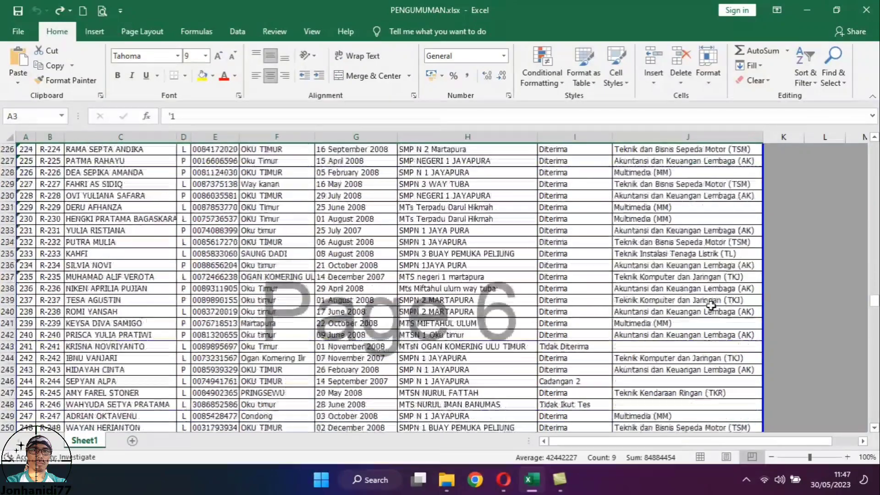
scroll(715, 312, "down", 17)
scroll(711, 321, "down", 17)
scroll(711, 322, "down", 13)
scroll(712, 321, "down", 8)
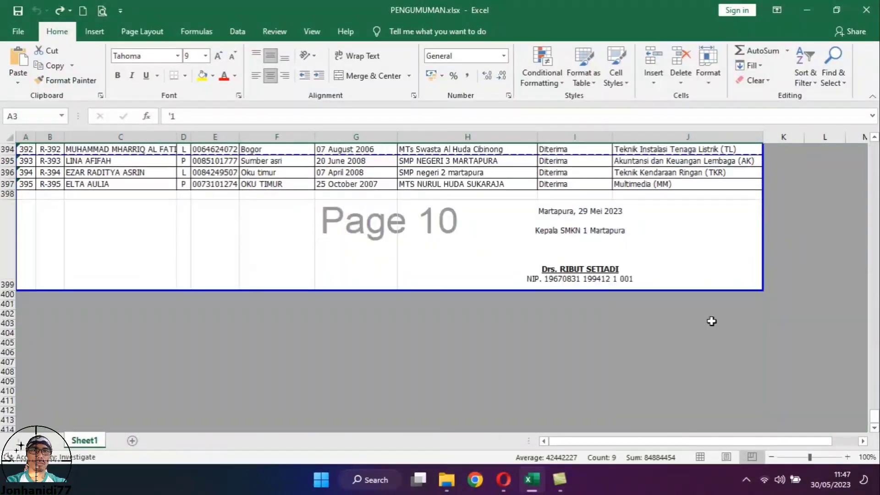
scroll(711, 321, "up", 4)
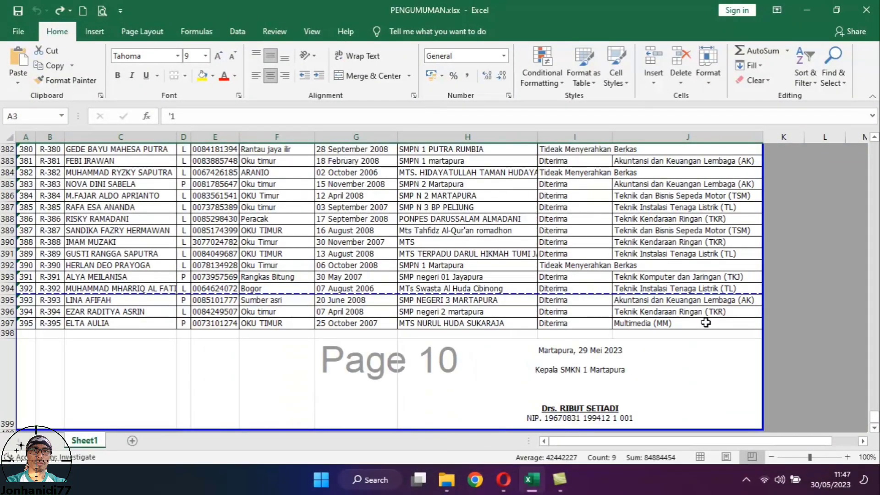
left_click(706, 323, "shift")
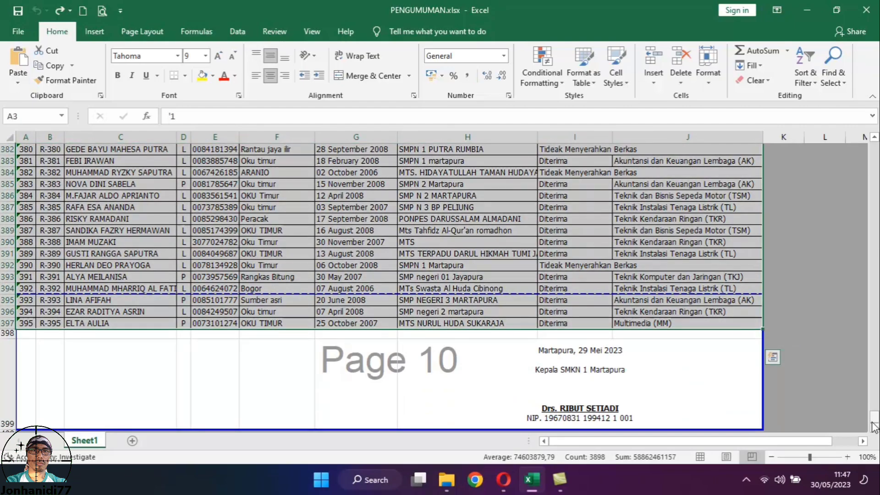
left_click_drag(875, 422, 874, 149)
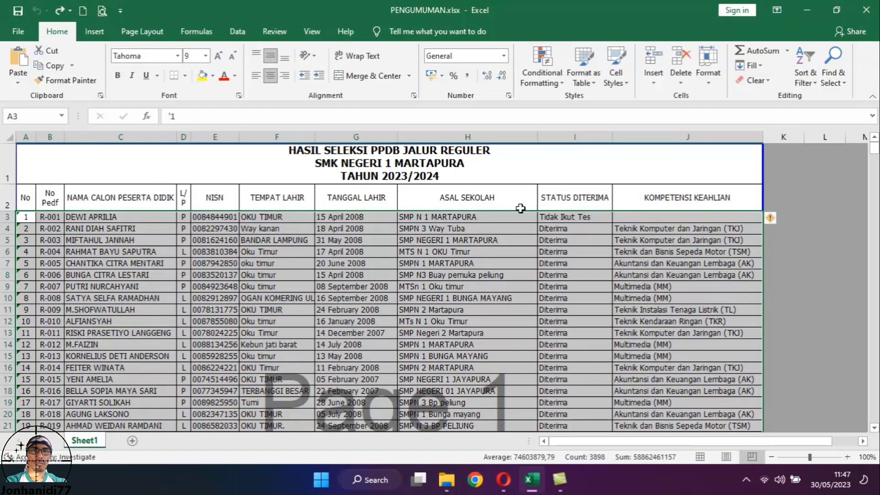
Step: Start a formula-based conditional formatting rule with condition =isodd(row()) and open its format settings
left_click(556, 80)
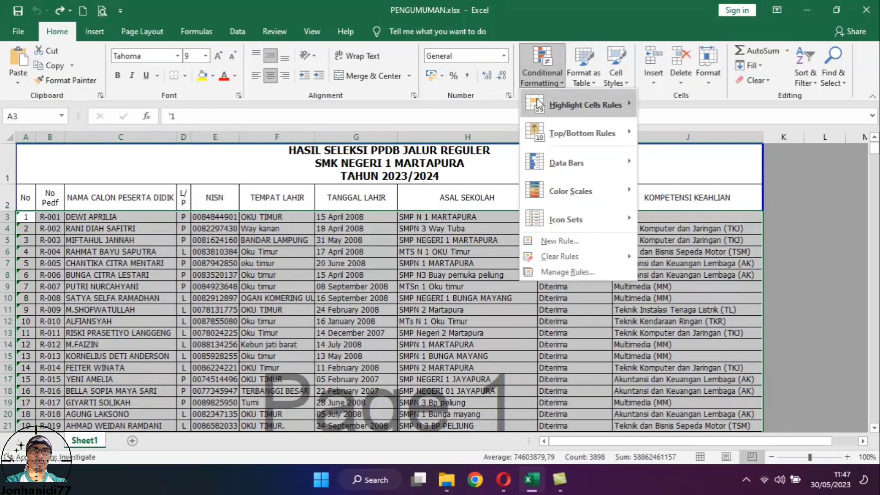
left_click(561, 241)
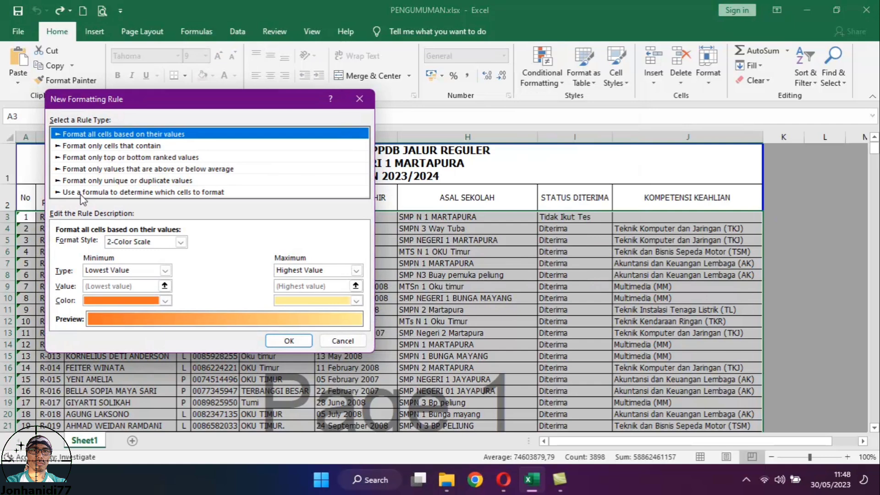
left_click(81, 193)
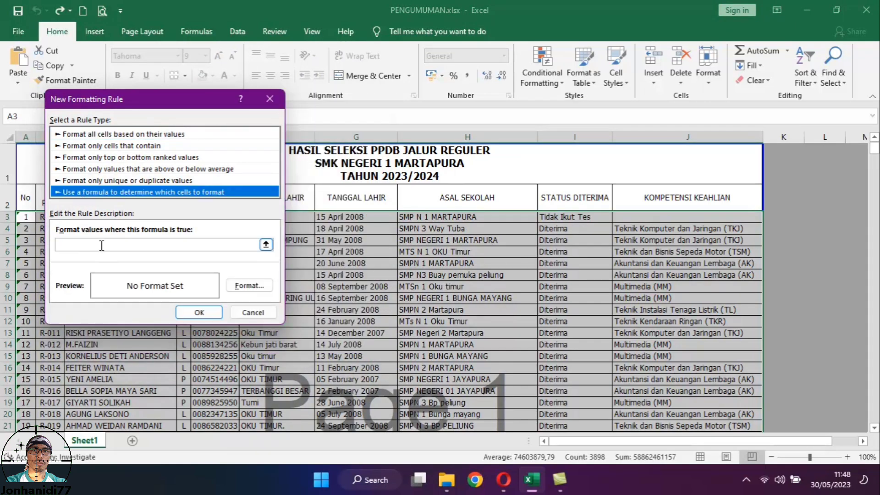
left_click(104, 245)
type("=isodd(")
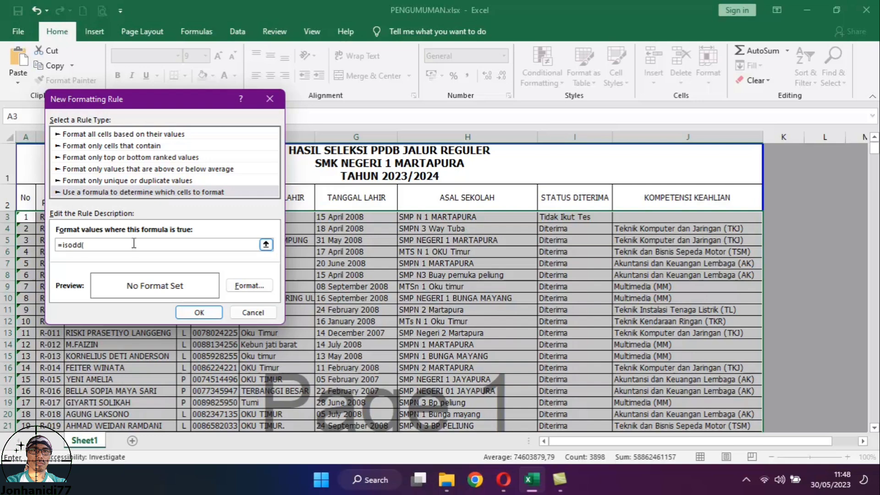
type("row())")
left_click(249, 286)
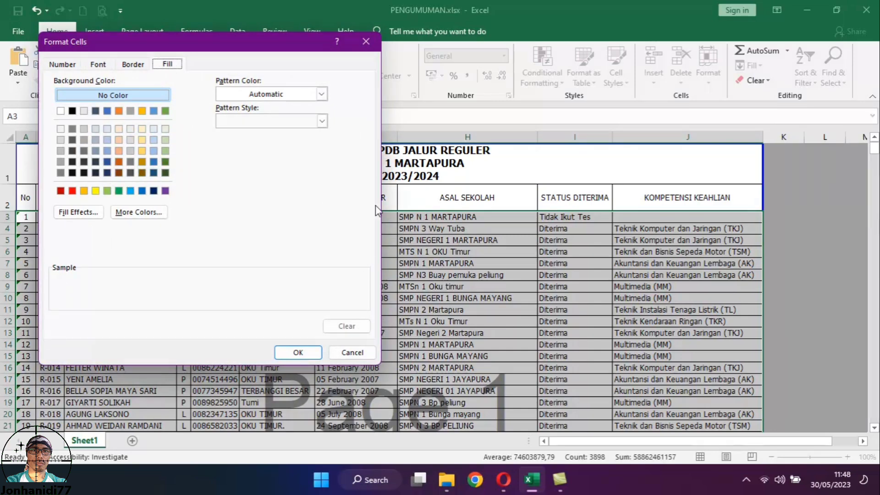
left_click(154, 139)
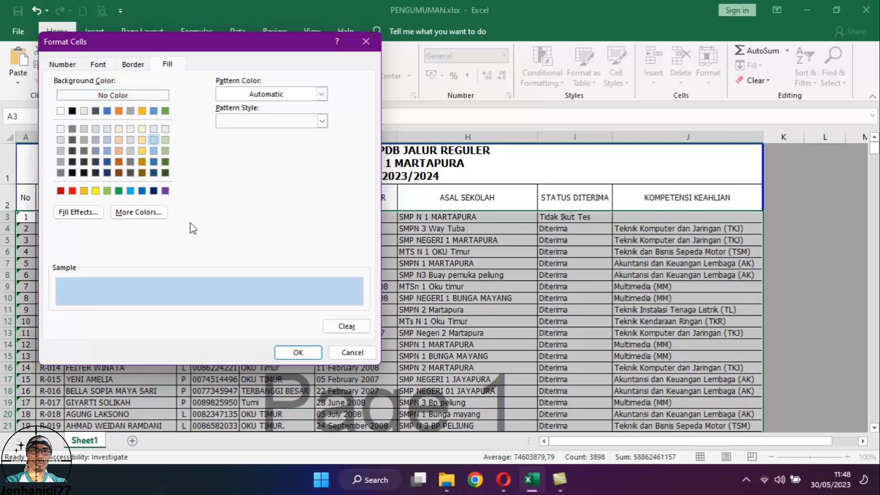
left_click(288, 354)
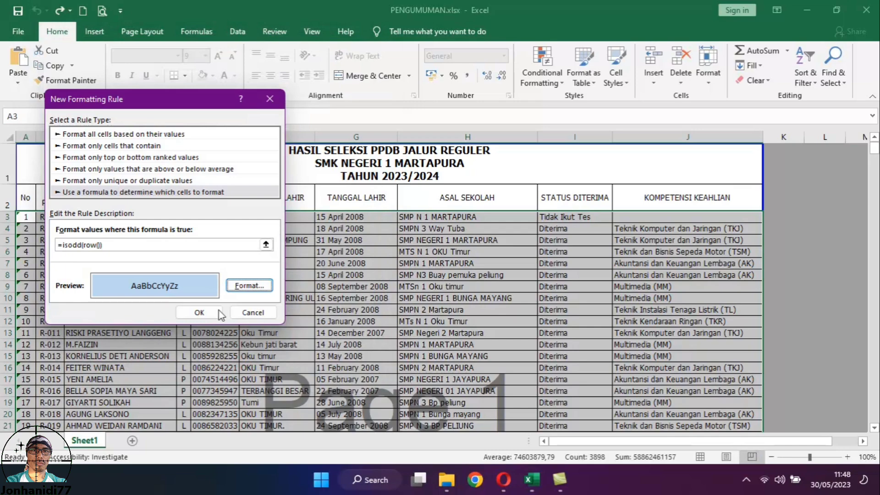
left_click(199, 313)
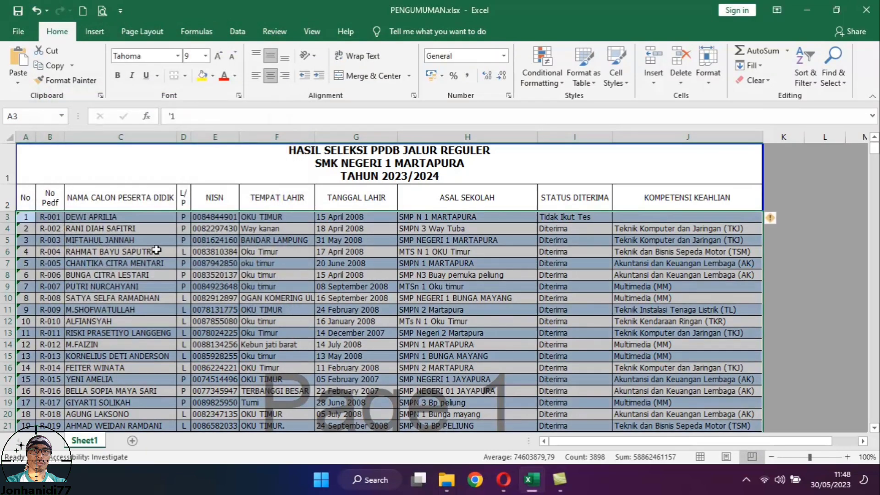
left_click(89, 217)
left_click(121, 229)
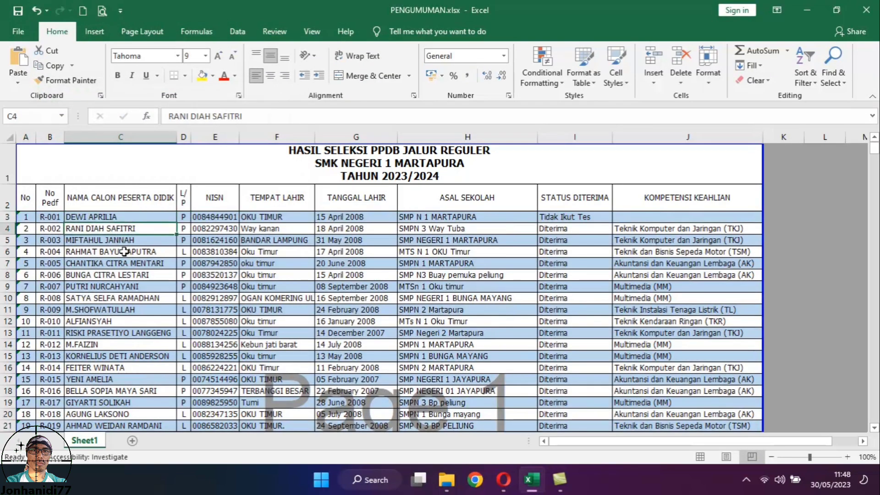
left_click(127, 251)
left_click(128, 240)
left_click(130, 217)
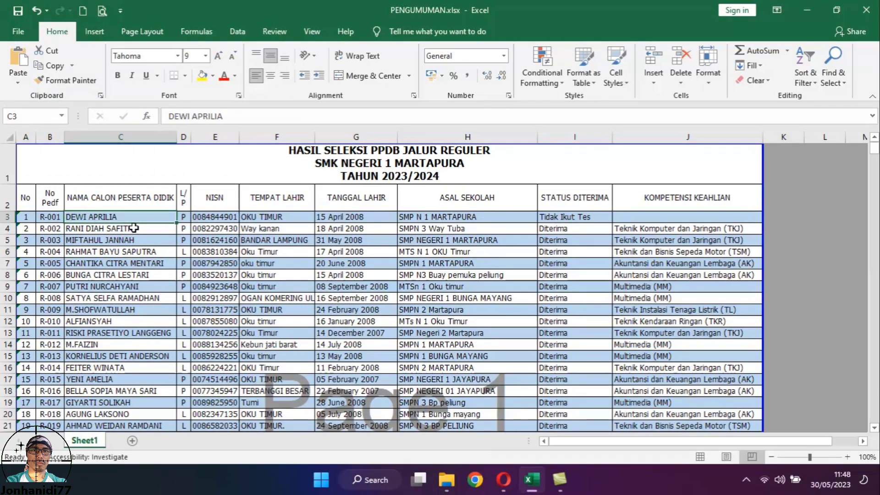
left_click(136, 240)
left_click(133, 263)
scroll(275, 275, "down", 3)
scroll(344, 298, "down", 13)
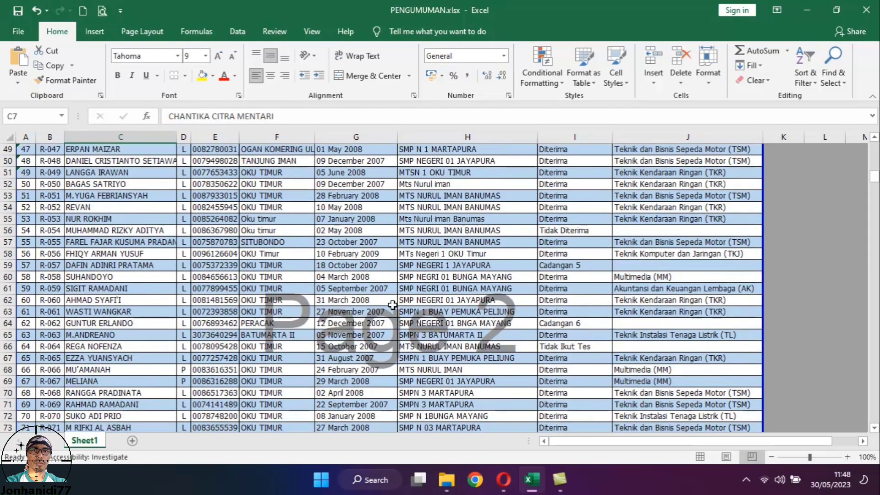
scroll(405, 318, "down", 16)
scroll(406, 318, "down", 10)
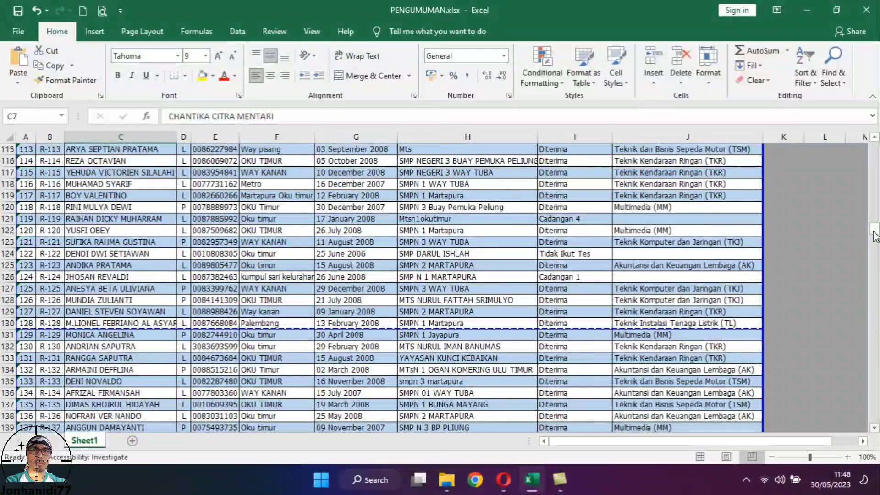
left_click_drag(874, 234, 875, 147)
Step: Select the data block A3:J397 from cell A3 using Ctrl+Shift arrow extensions
left_click(25, 217)
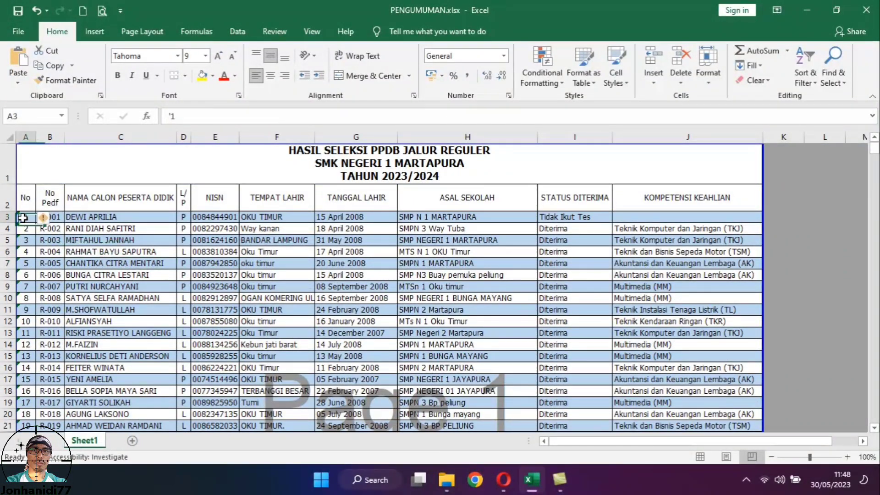
key("ctrl+shift+Right")
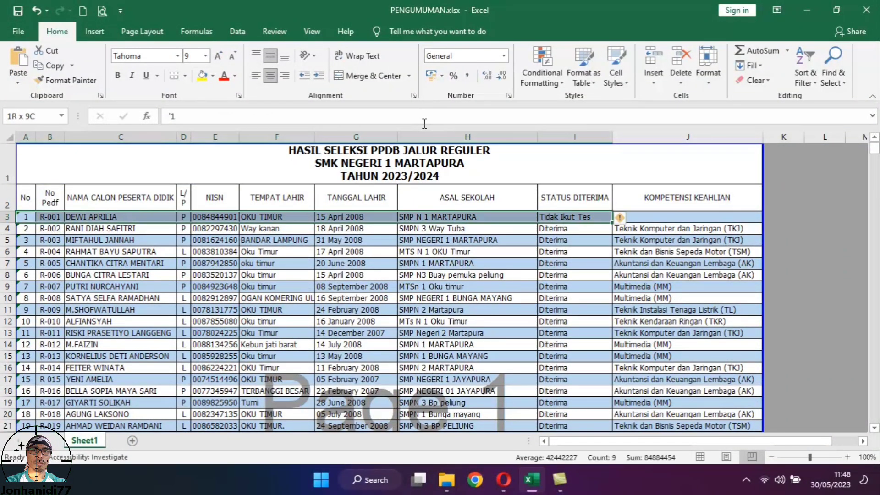
key("shift+Right")
key("ctrl+shift+Down")
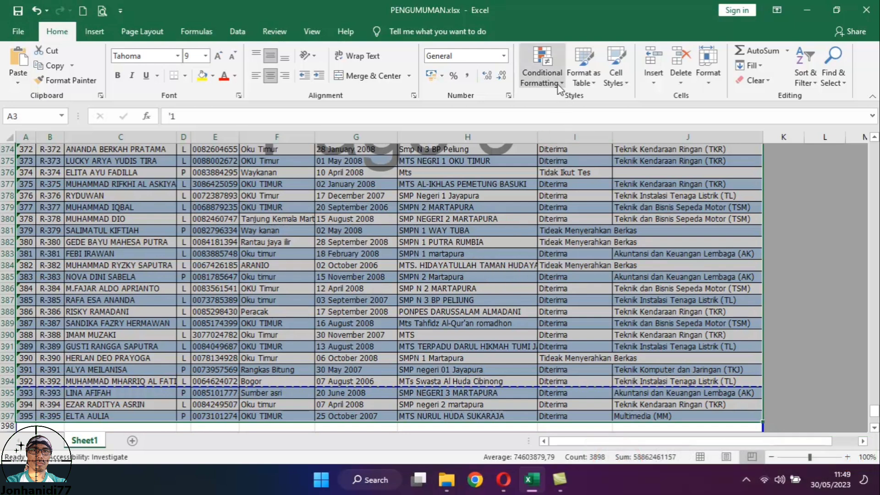
Step: Clear the conditional formatting rules from the selected rows 3 to 397 and return to the top
left_click(543, 78)
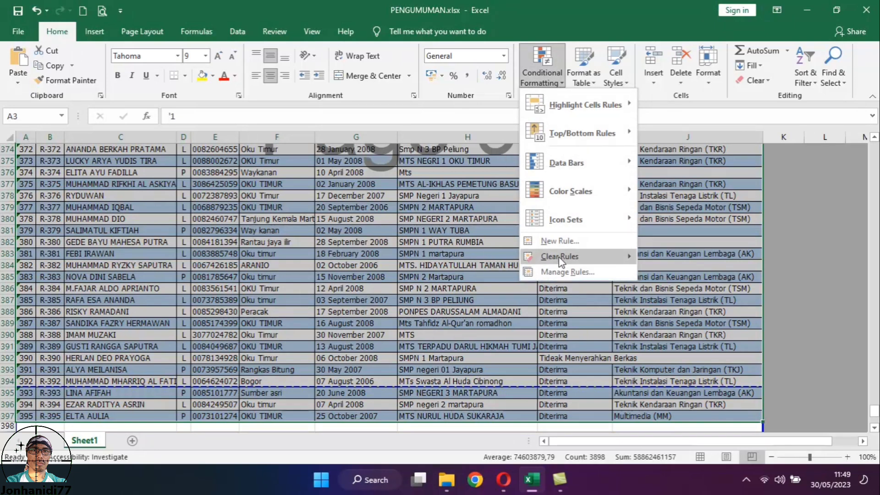
mouse_move(559, 256)
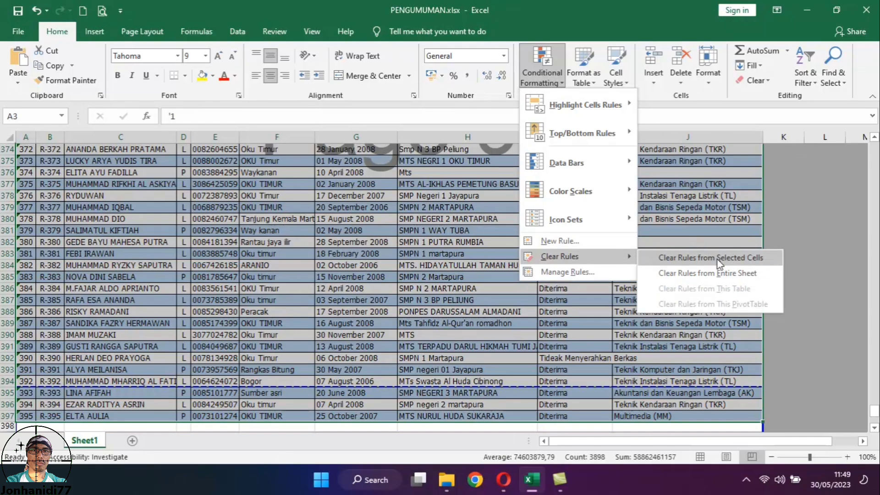
left_click(719, 263)
scroll(381, 232, "up", 8)
scroll(380, 232, "up", 10)
scroll(380, 233, "up", 12)
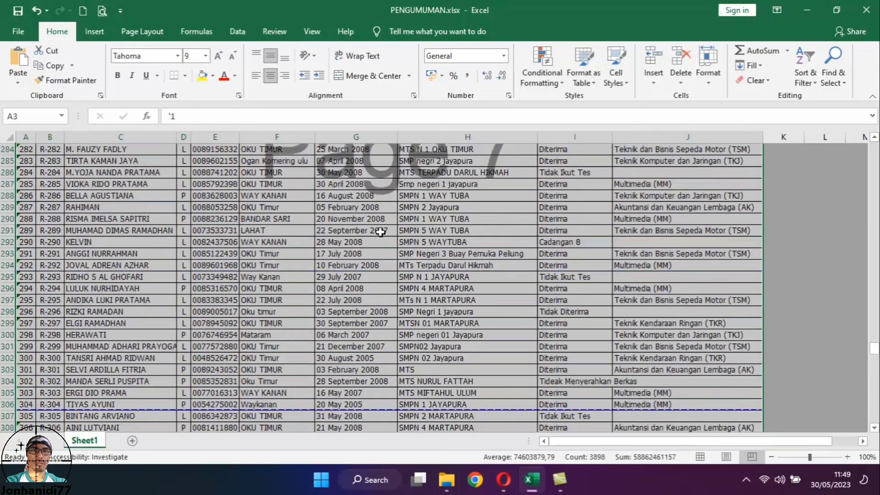
scroll(380, 232, "up", 12)
scroll(381, 233, "up", 12)
scroll(380, 233, "up", 12)
scroll(383, 232, "up", 13)
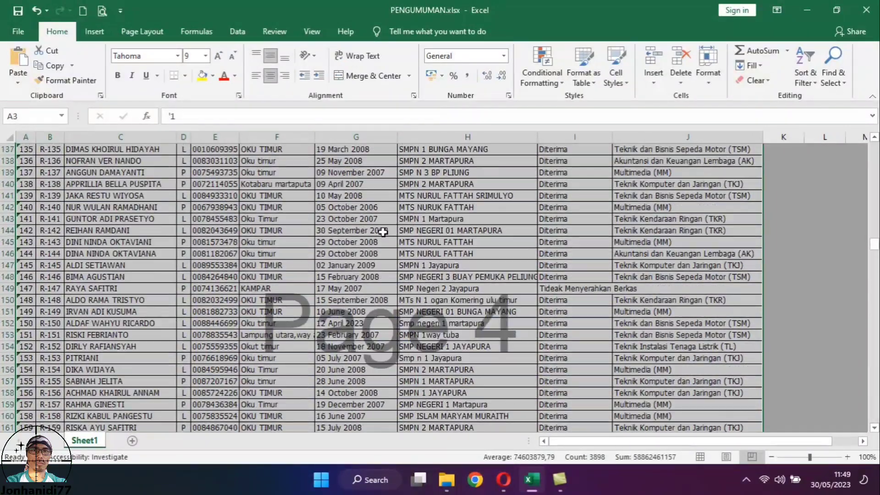
scroll(383, 232, "up", 8)
scroll(291, 249, "up", 13)
scroll(290, 249, "up", 11)
scroll(291, 251, "up", 13)
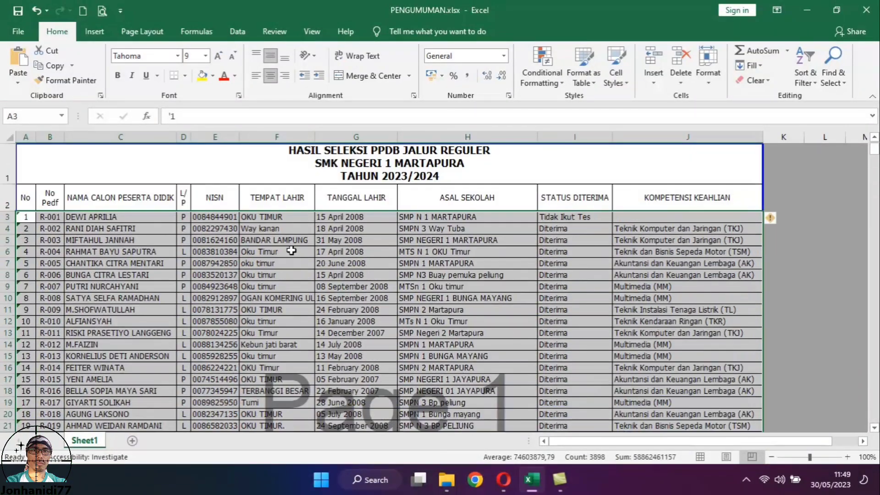
Step: Create a new formula-based conditional formatting rule with condition =ISODD(ROW())
left_click(549, 92)
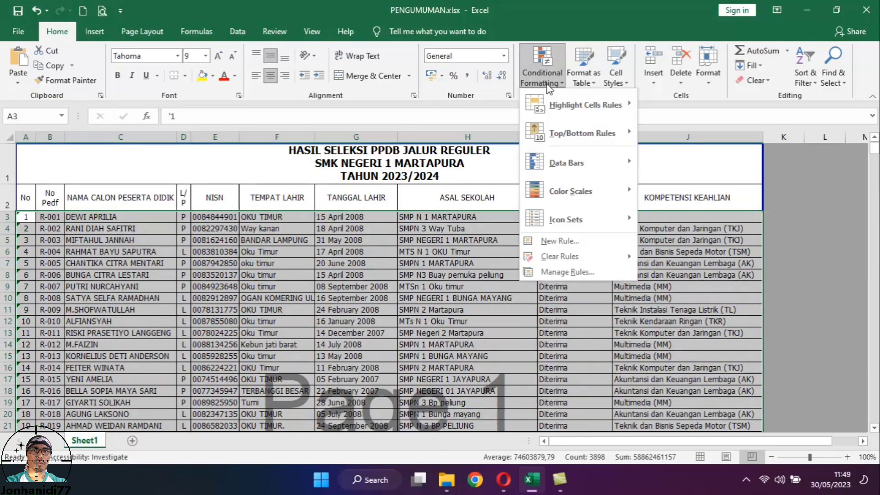
left_click(542, 243)
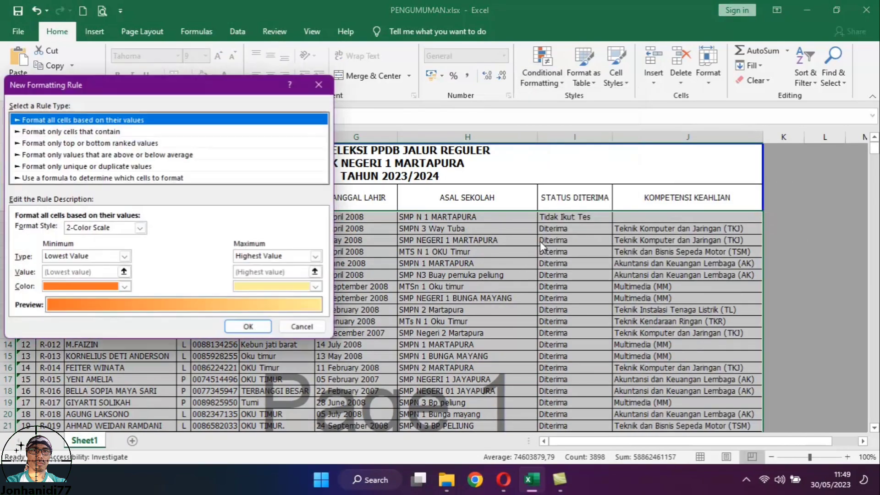
left_click(80, 178)
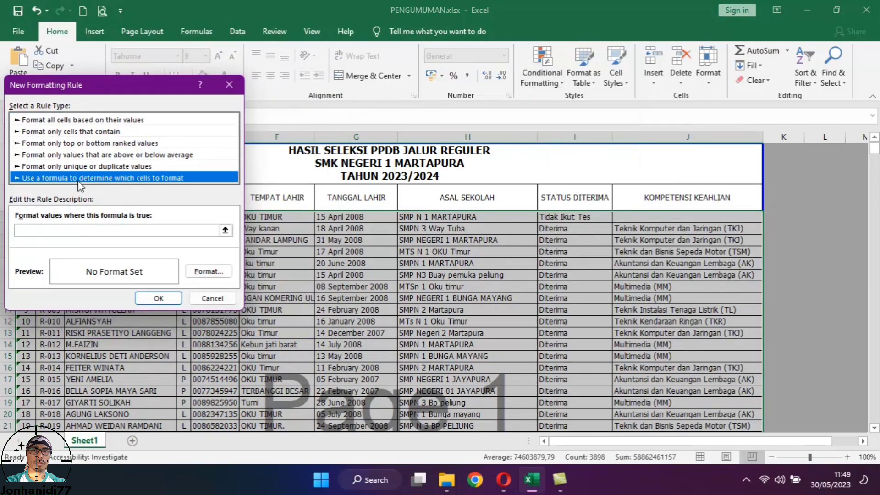
left_click(79, 228)
type("=isodd")
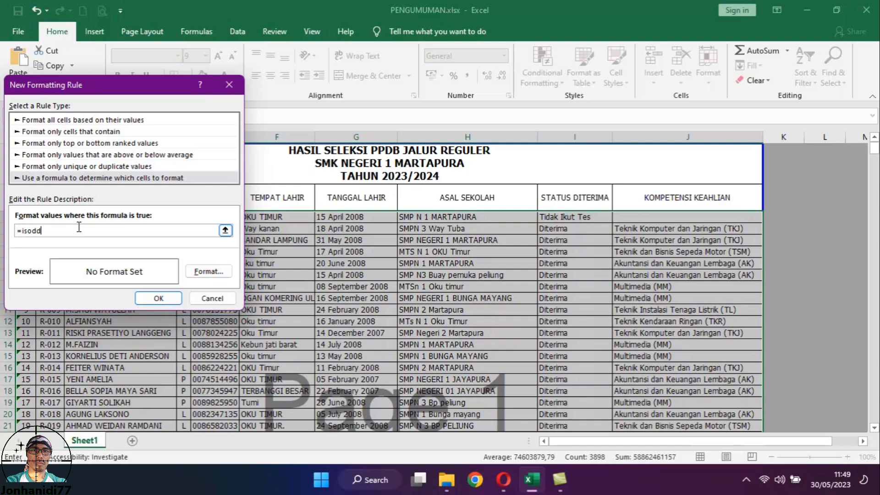
type("(")
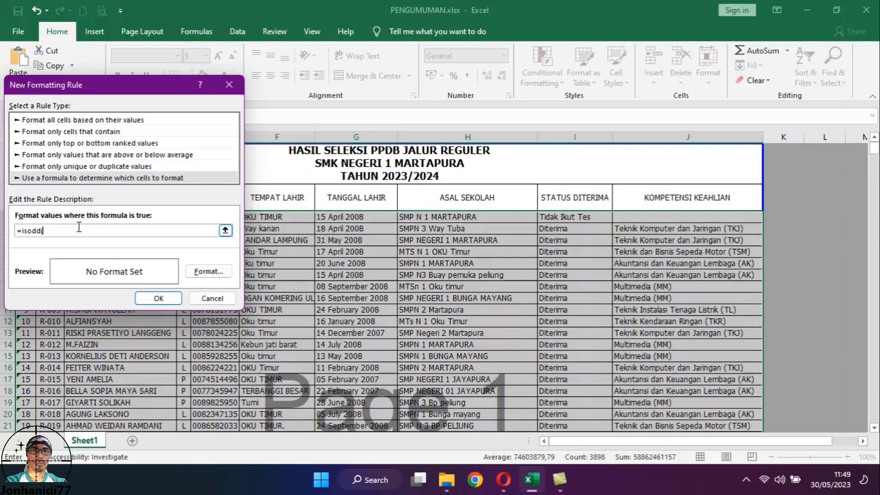
type("row(")
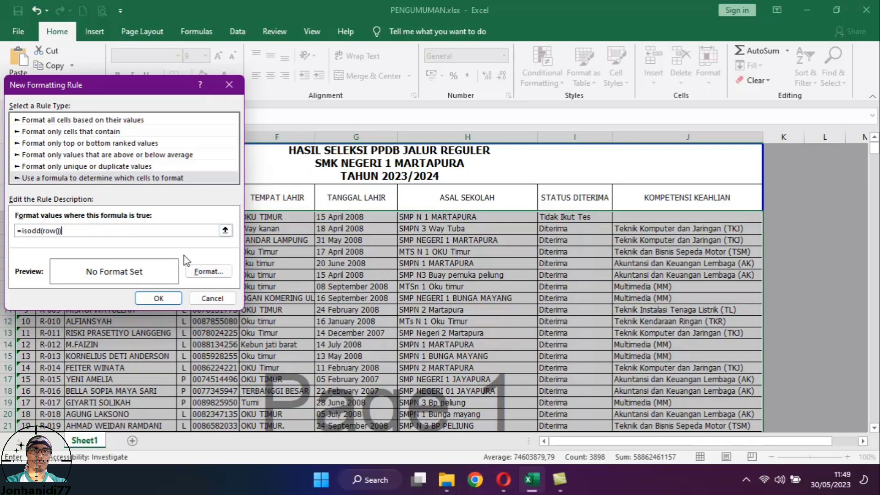
Step: Give the rule a light blue fill and apply it to the table
left_click(208, 272)
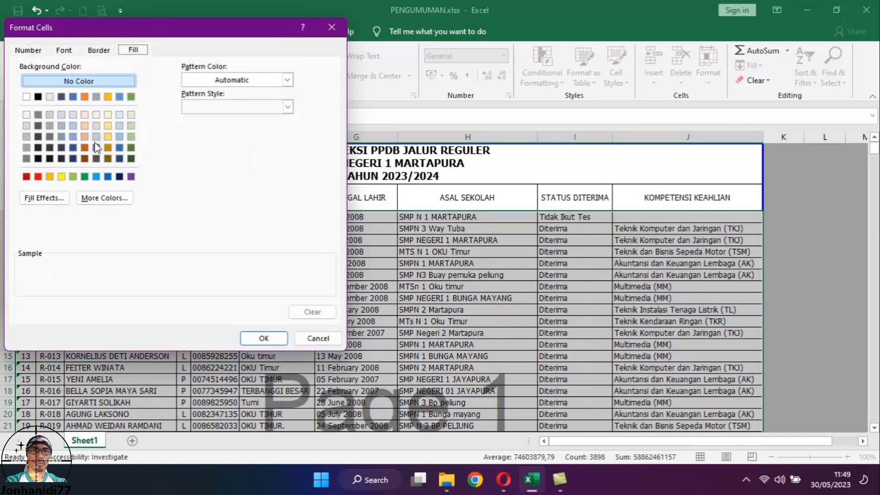
left_click(72, 126)
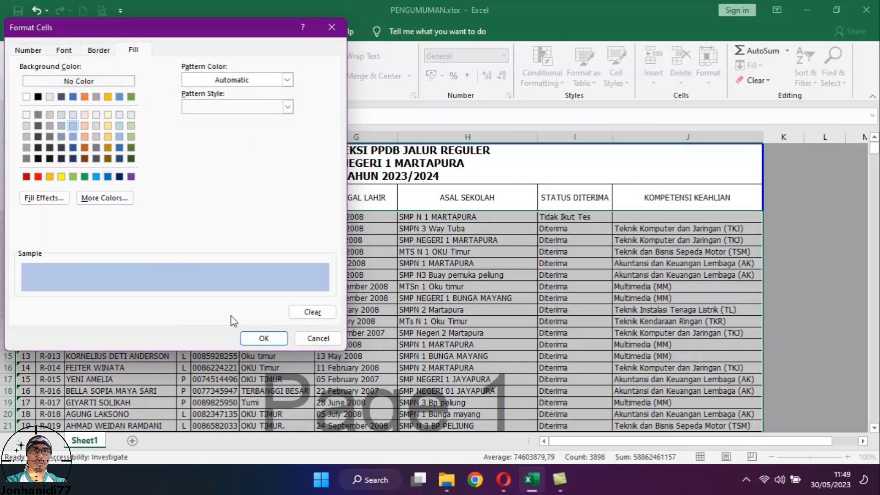
left_click(250, 339)
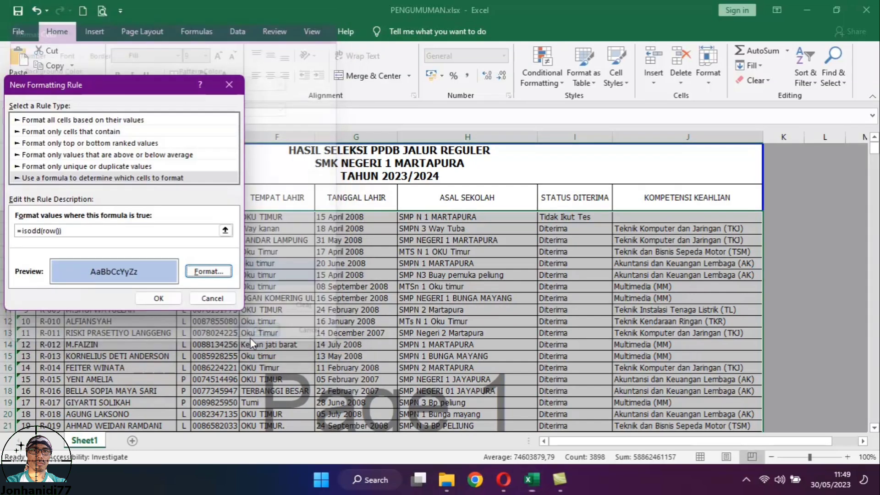
left_click(161, 298)
left_click(403, 275)
scroll(436, 282, "down", 3)
scroll(459, 287, "down", 17)
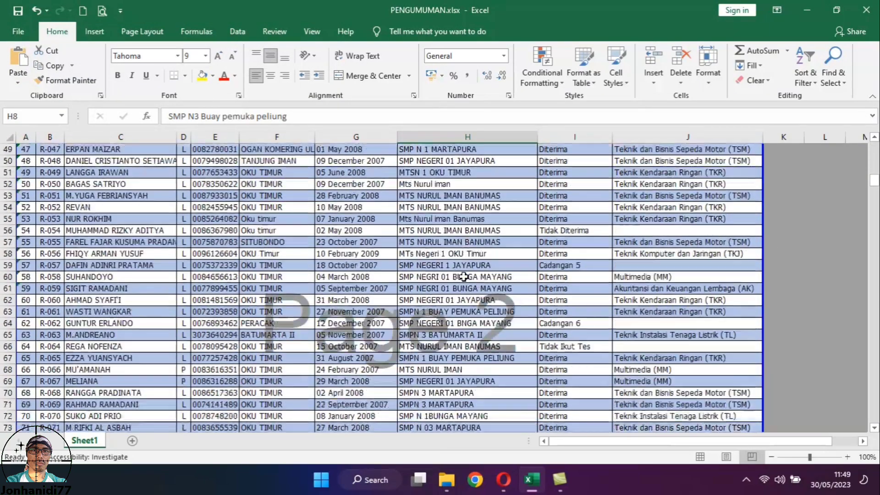
scroll(464, 288, "down", 12)
scroll(464, 287, "down", 1)
scroll(293, 296, "up", 20)
scroll(184, 300, "up", 3)
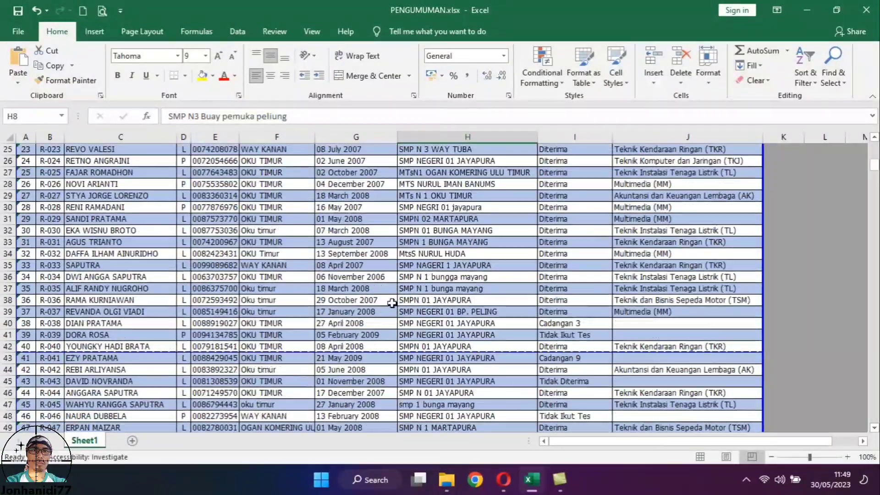
scroll(123, 304, "up", 7)
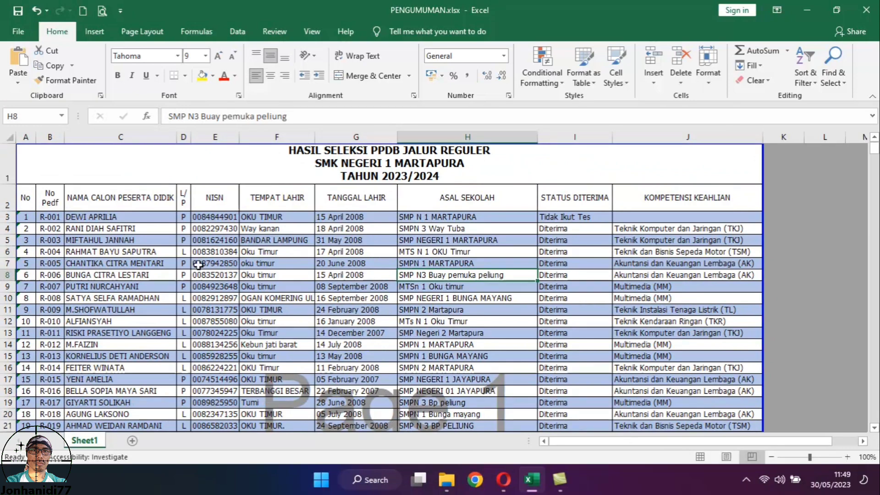
scroll(330, 305, "down", 7)
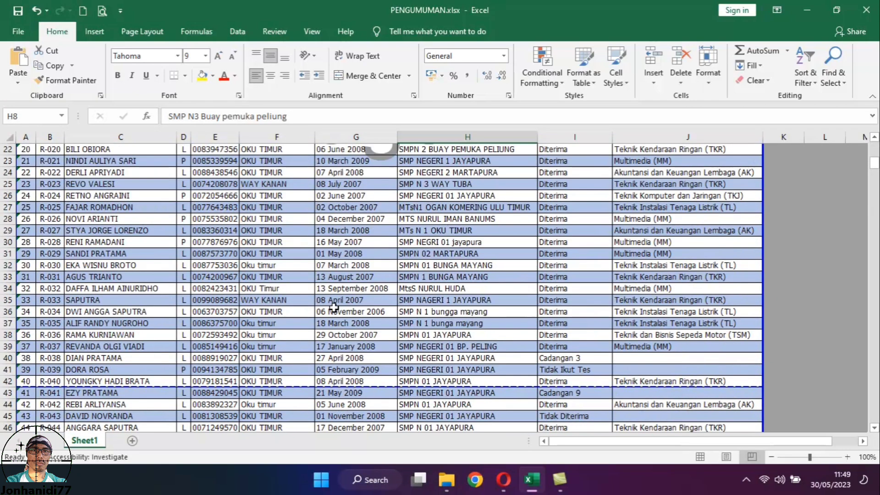
scroll(335, 312, "up", 7)
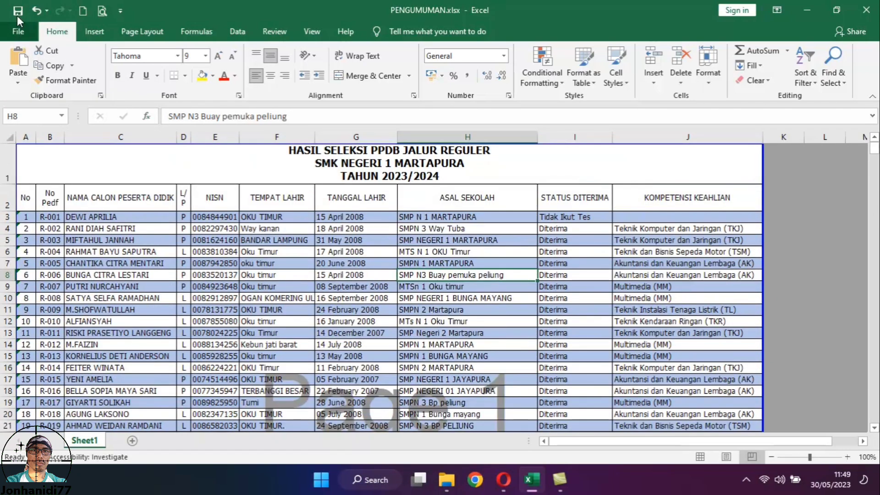
left_click(226, 343)
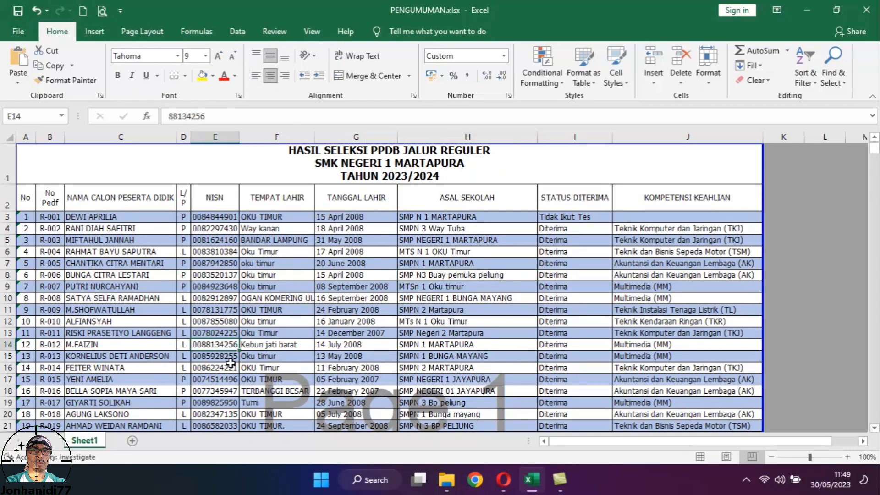
scroll(229, 362, "down", 7)
scroll(233, 363, "up", 7)
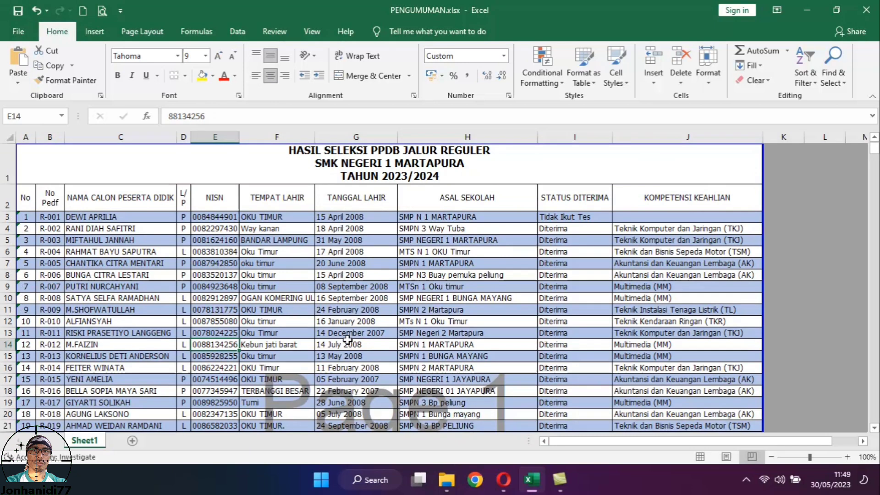
left_click(298, 270)
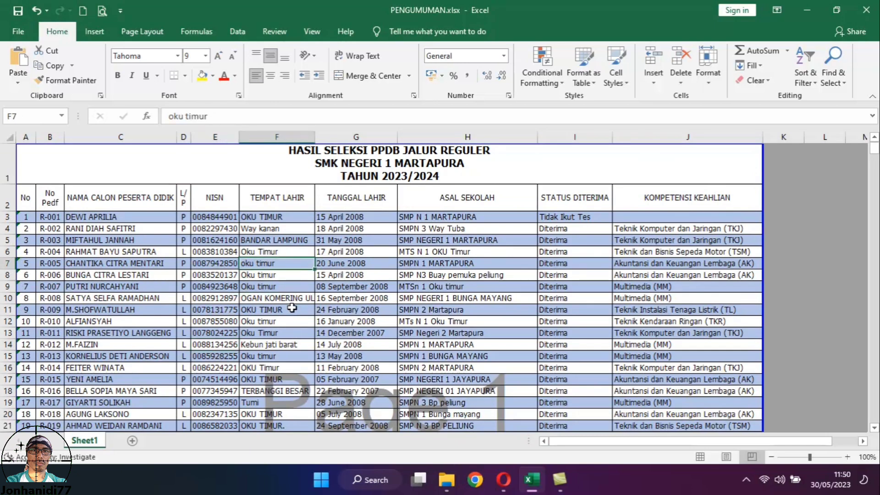